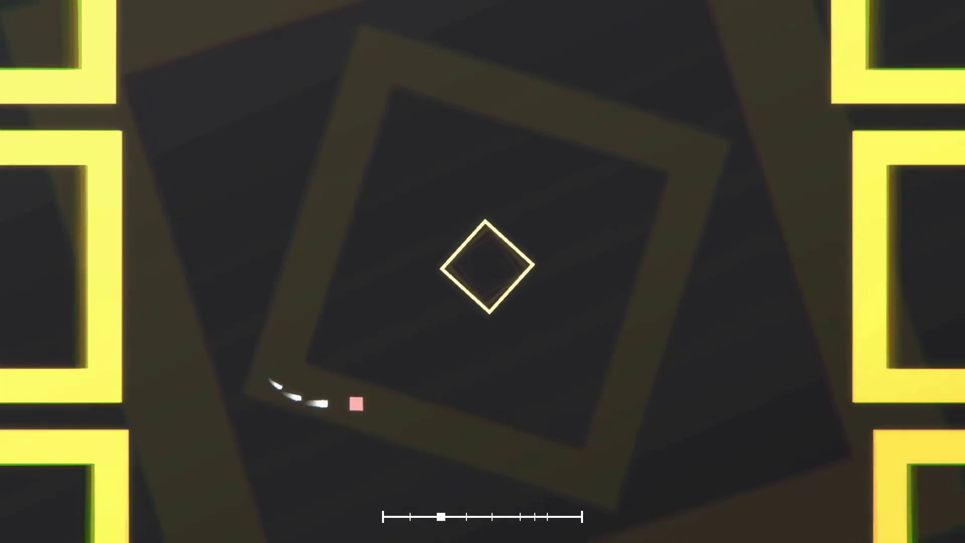
key("Up")
key("Left")
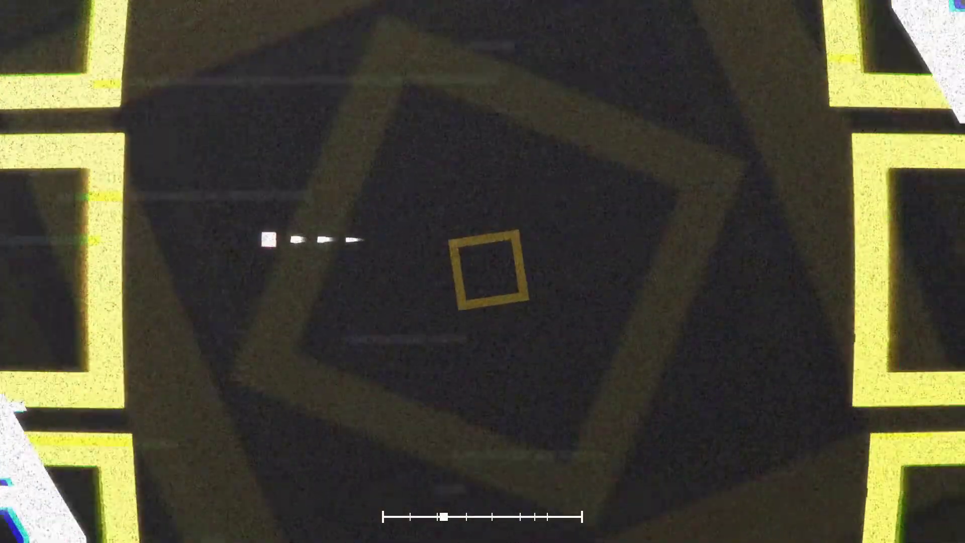
key("Right")
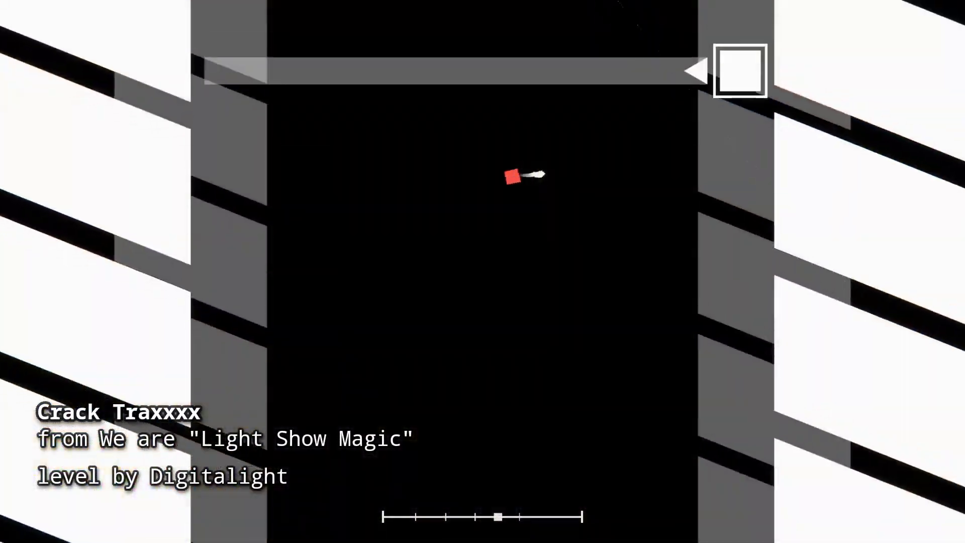
key("Down")
key("Left")
key("Down")
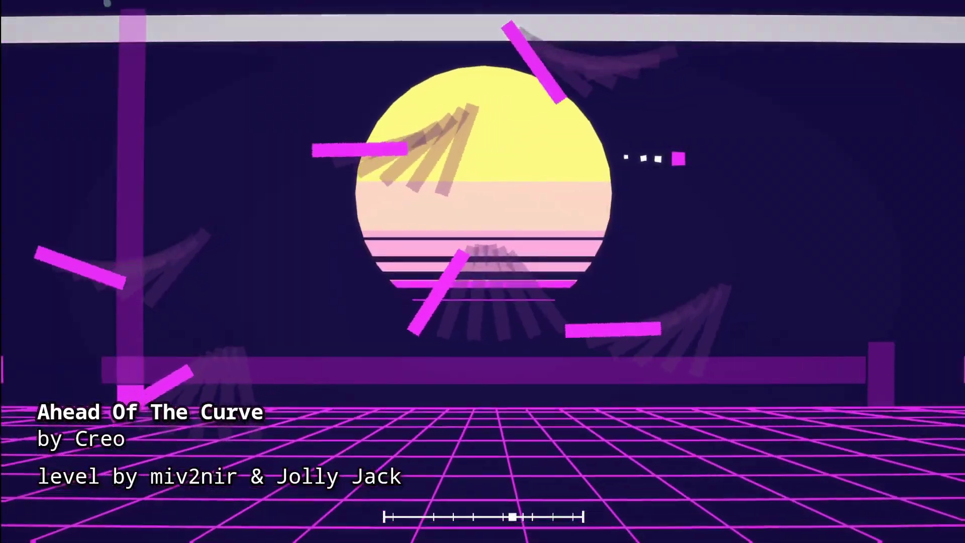
key("Left")
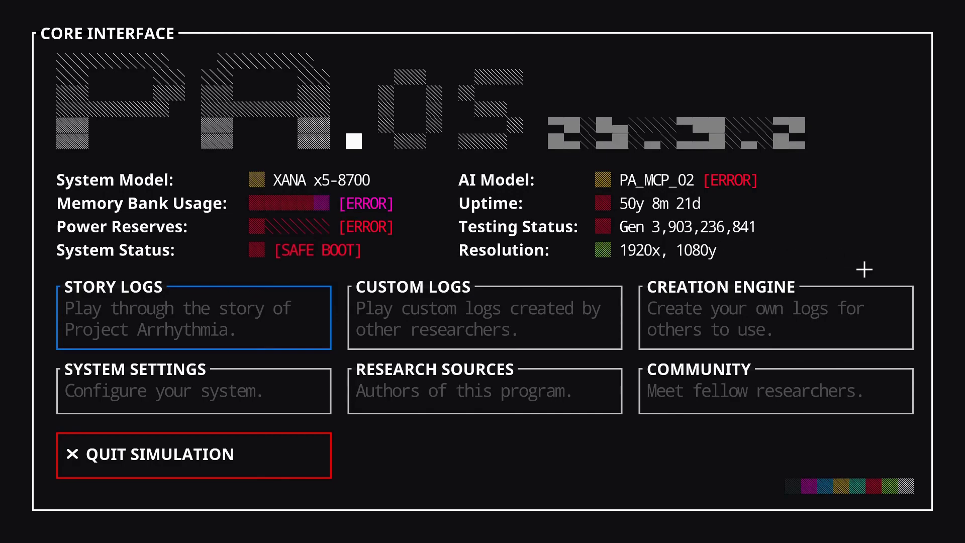
- Start a new level in the creation engine named "My first level", with song title Sphero and artist Xtrullor
left_click(768, 324)
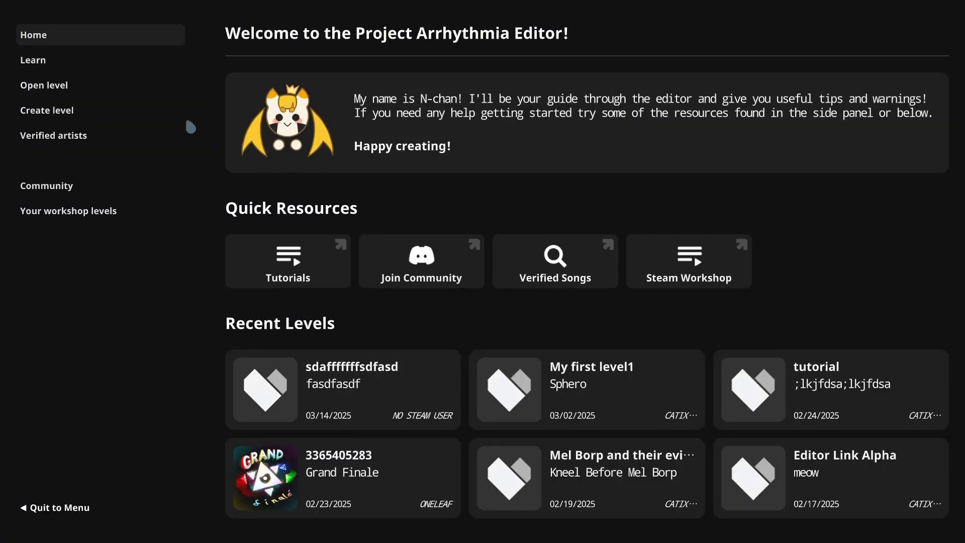
left_click(164, 117)
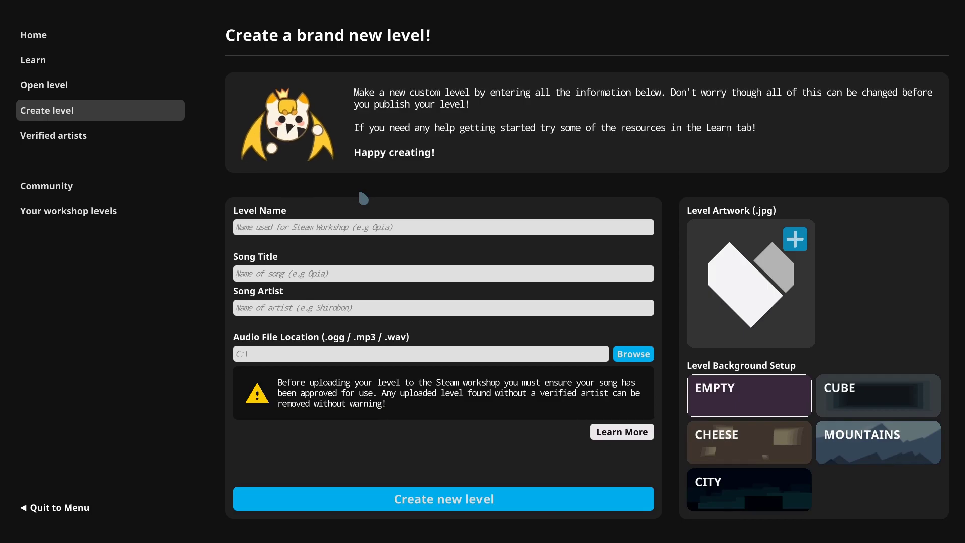
left_click(380, 230)
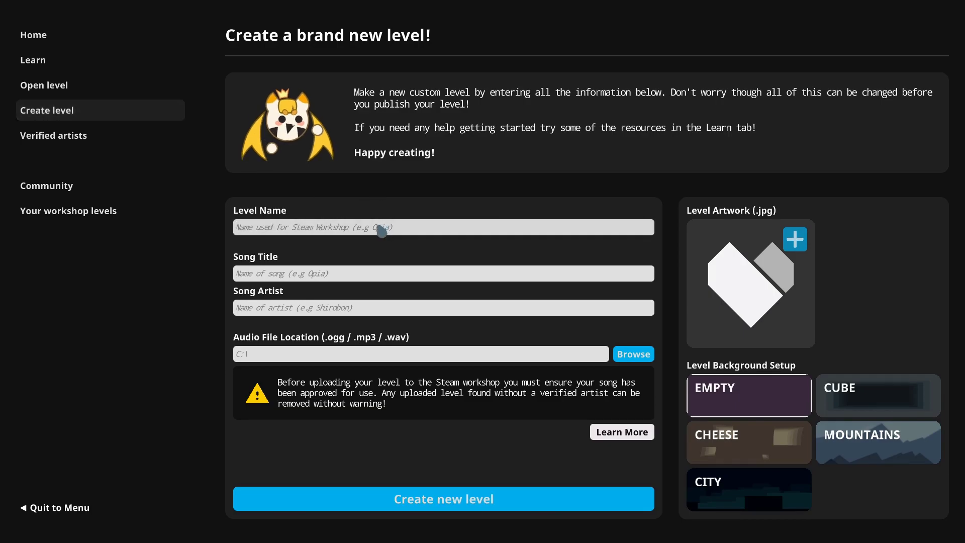
type("My first level")
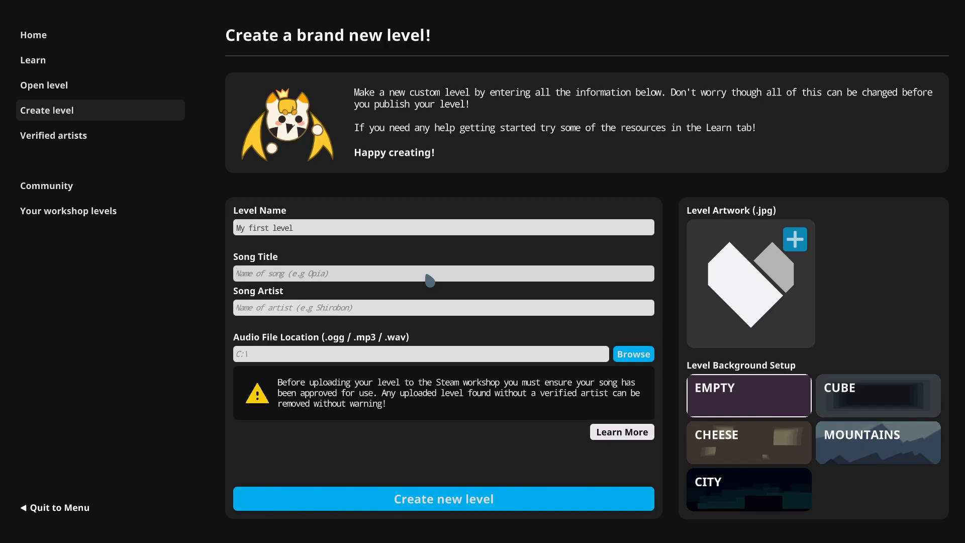
left_click(428, 277)
type("Sphero")
left_click(476, 308)
type("Xtrullor")
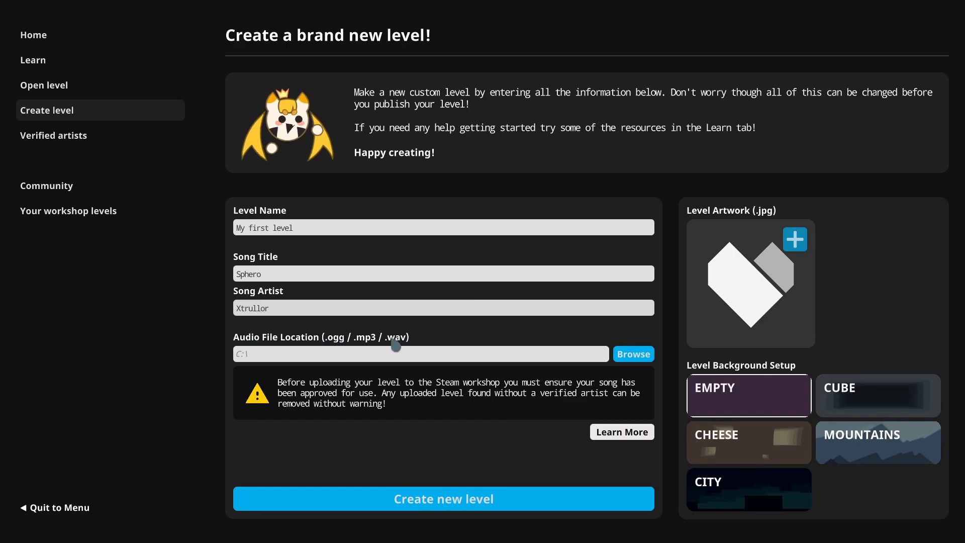
- Load the audio file from the editor's tutorial folder and create the level with the City background
left_click(631, 354)
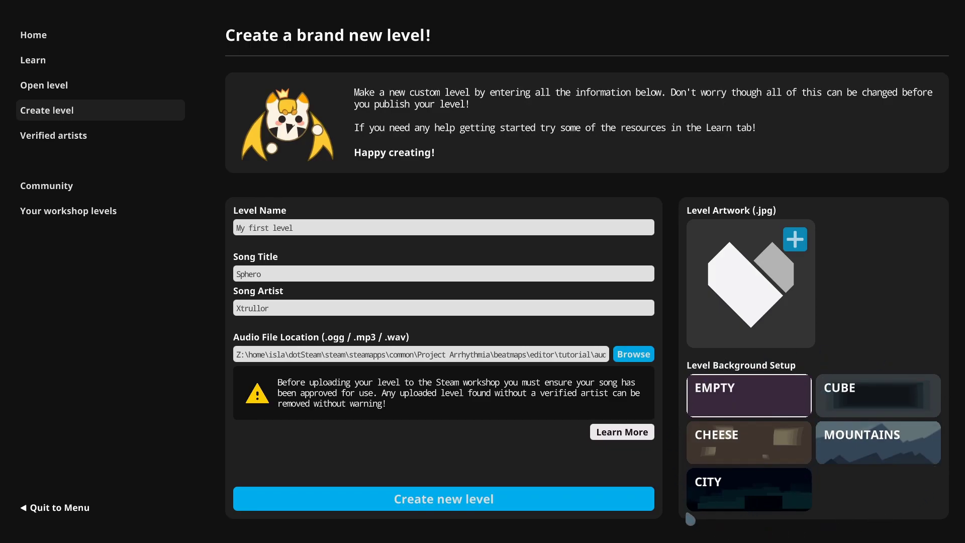
left_click(718, 475)
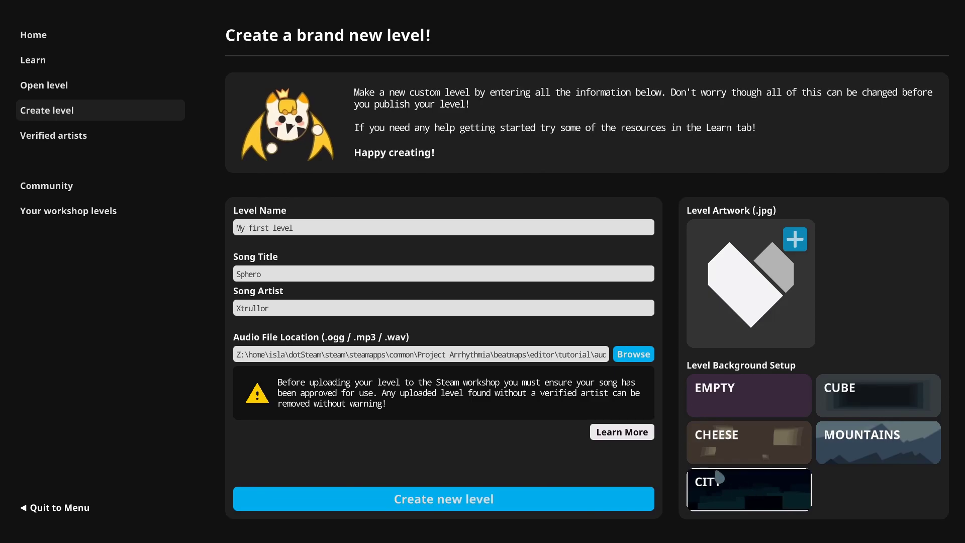
left_click(545, 501)
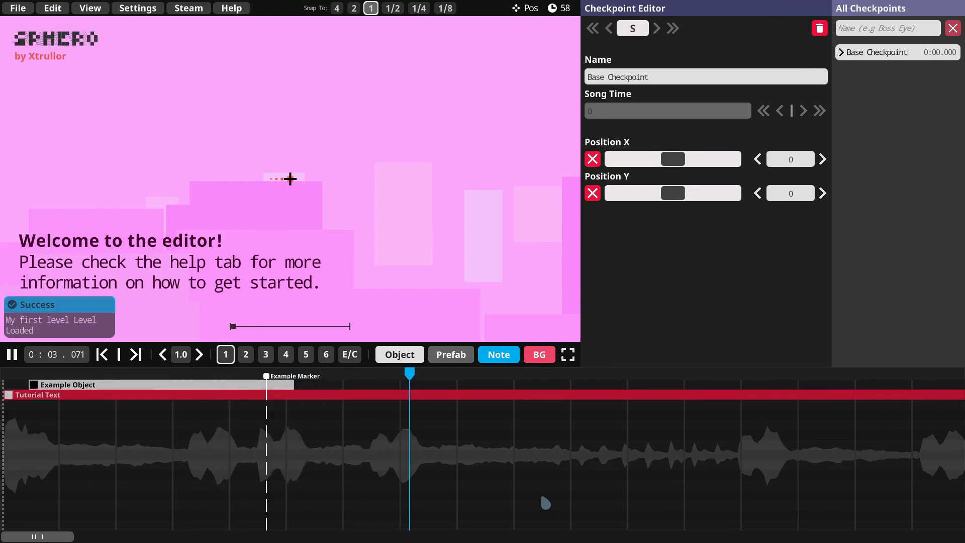
- Pause playback, move the playhead to about 0.8 s and change the square Example Object into a filled circle
key("space")
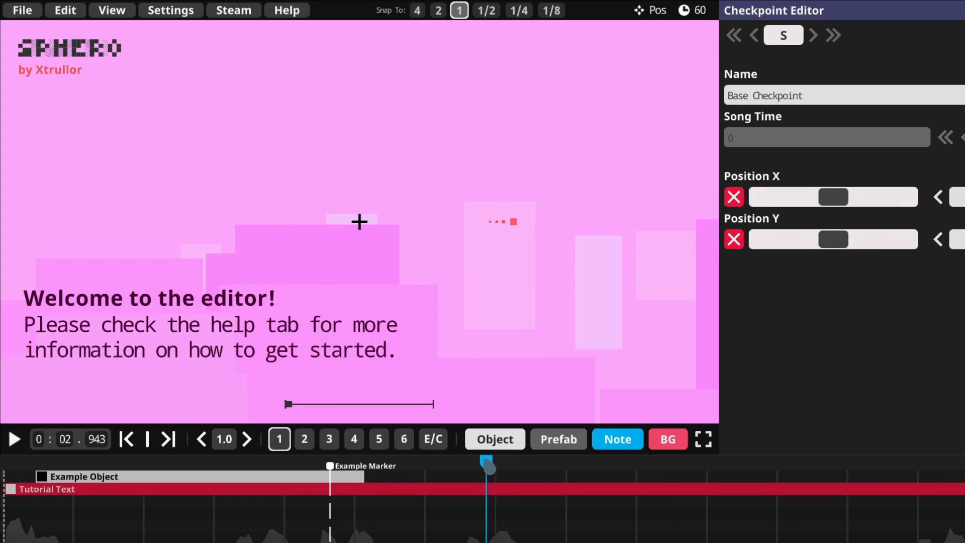
left_click_drag(488, 467, 136, 471)
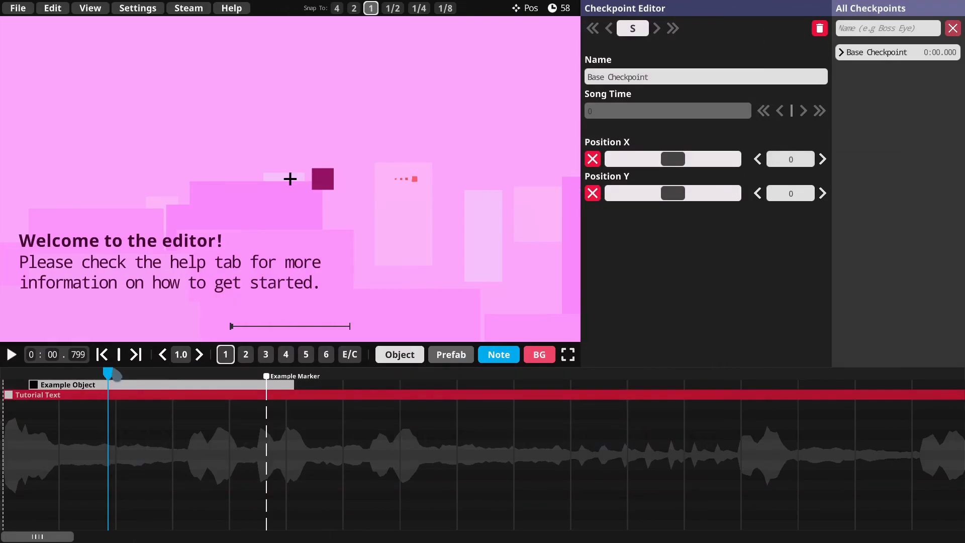
left_click(324, 179)
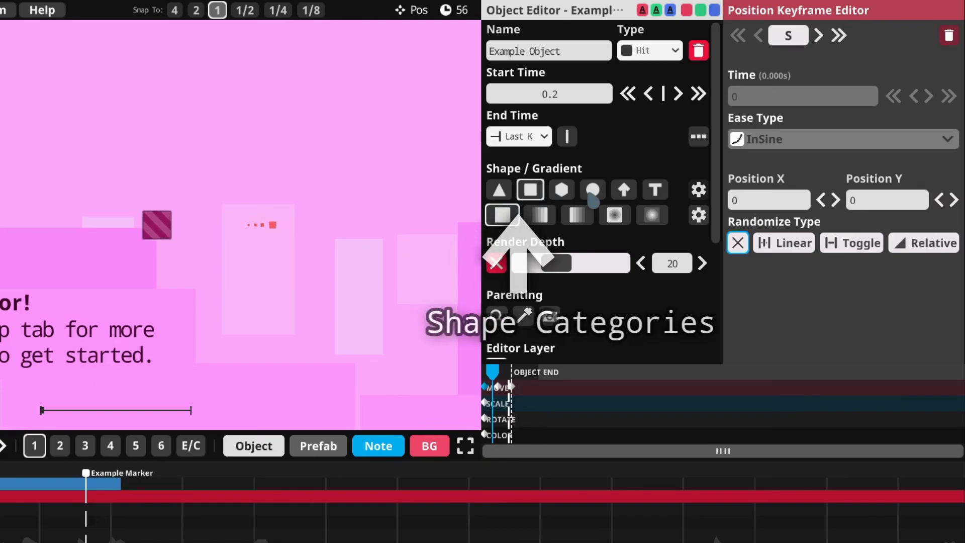
mouse_move(592, 200)
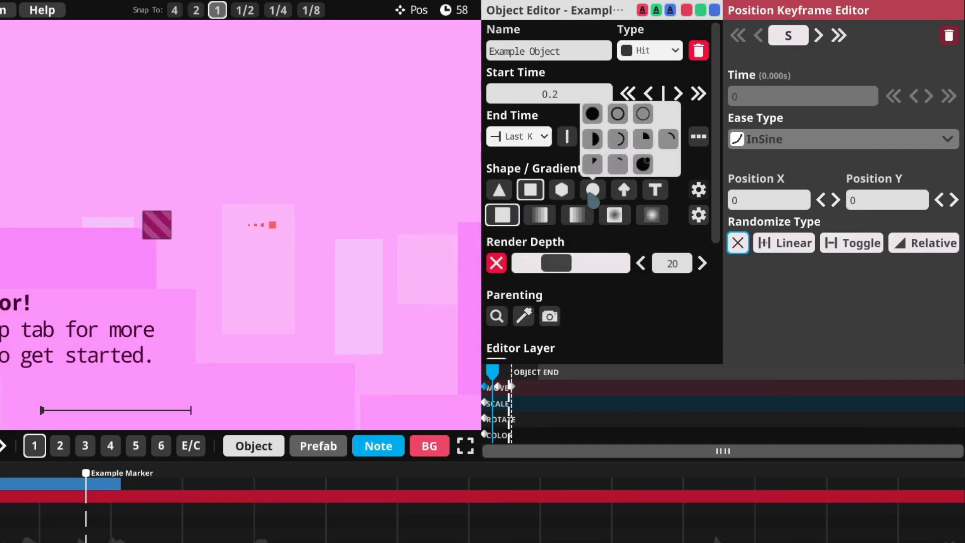
left_click(593, 119)
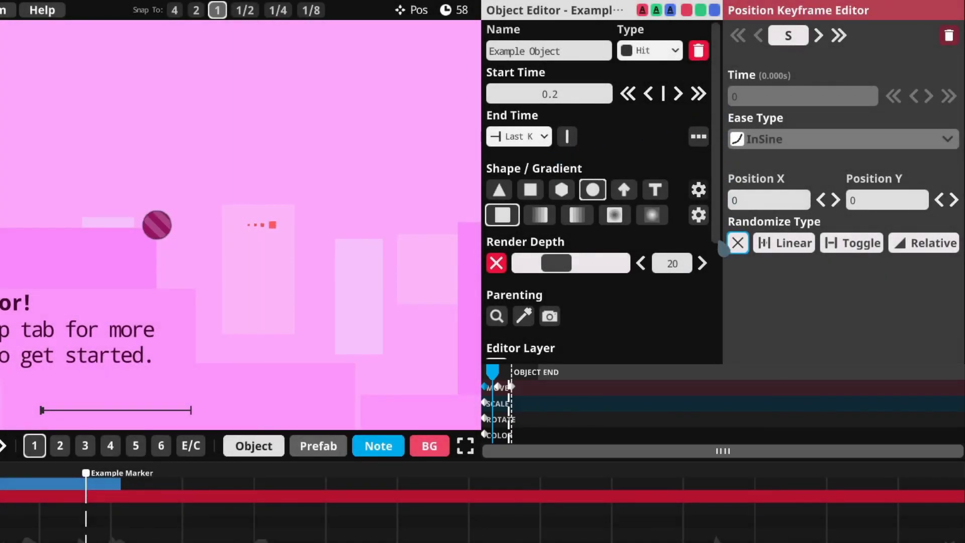
- Deselect the Example Object and select it again on the timeline
mouse_move(722, 247)
left_mouse_down()
mouse_move(706, 373)
mouse_move(717, 230)
left_mouse_up()
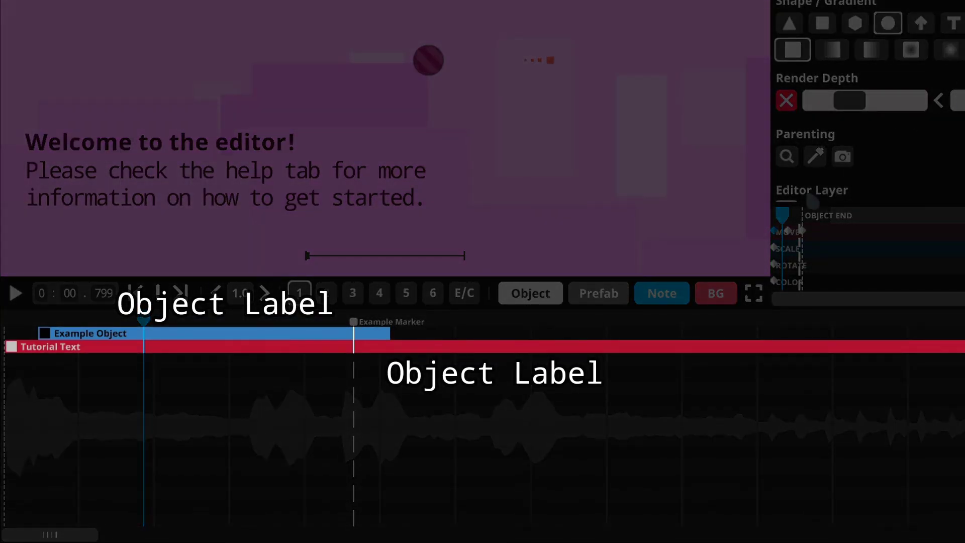
left_click(506, 376)
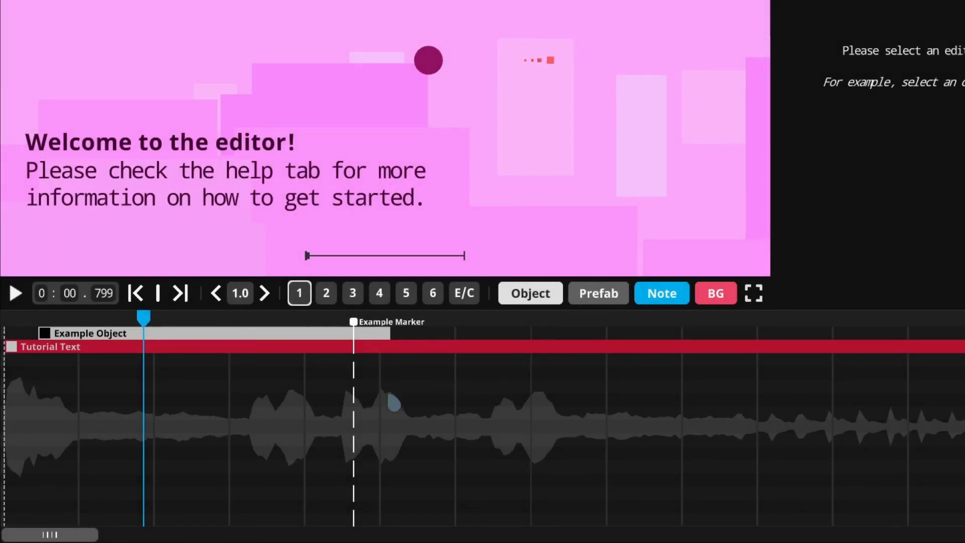
left_click(182, 336)
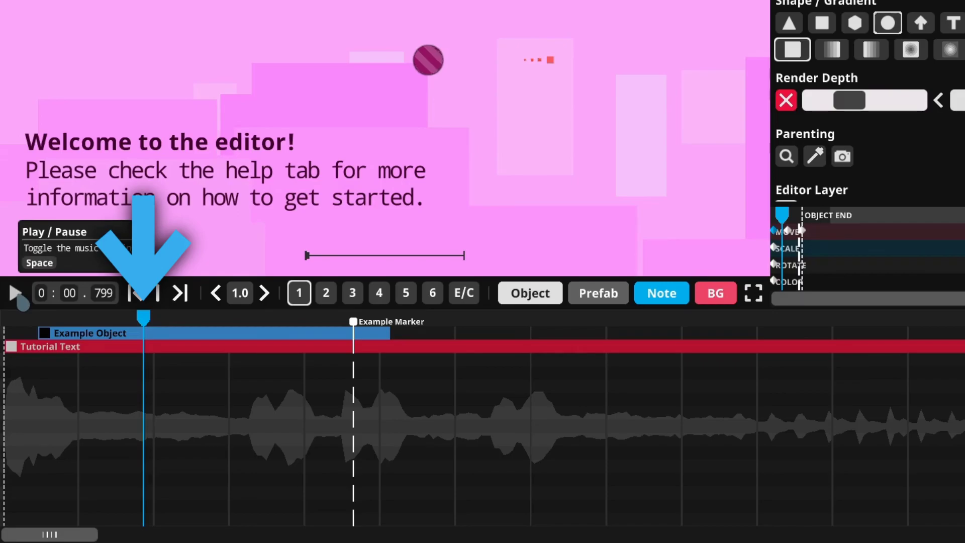
- Preview the level by playing and pausing the music twice
left_click(16, 293)
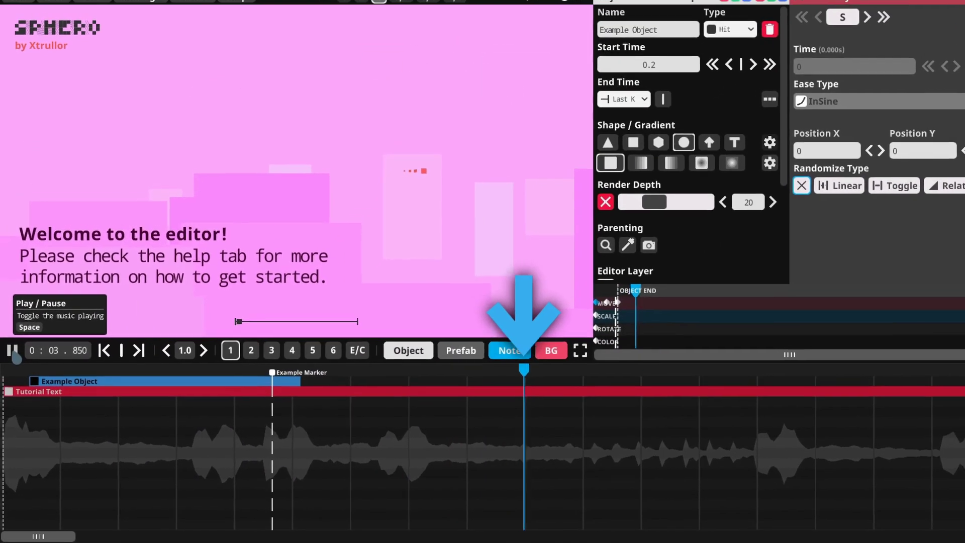
left_click(14, 352)
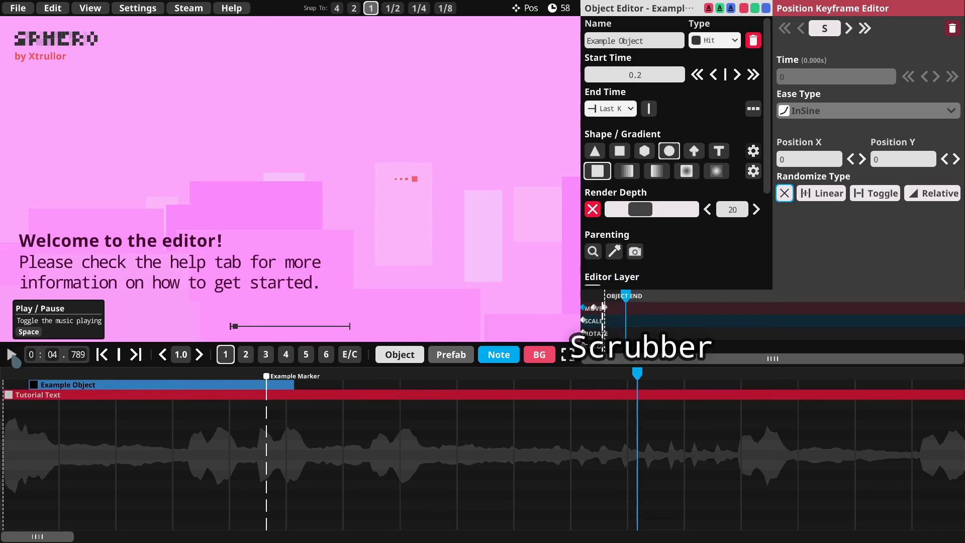
key("space")
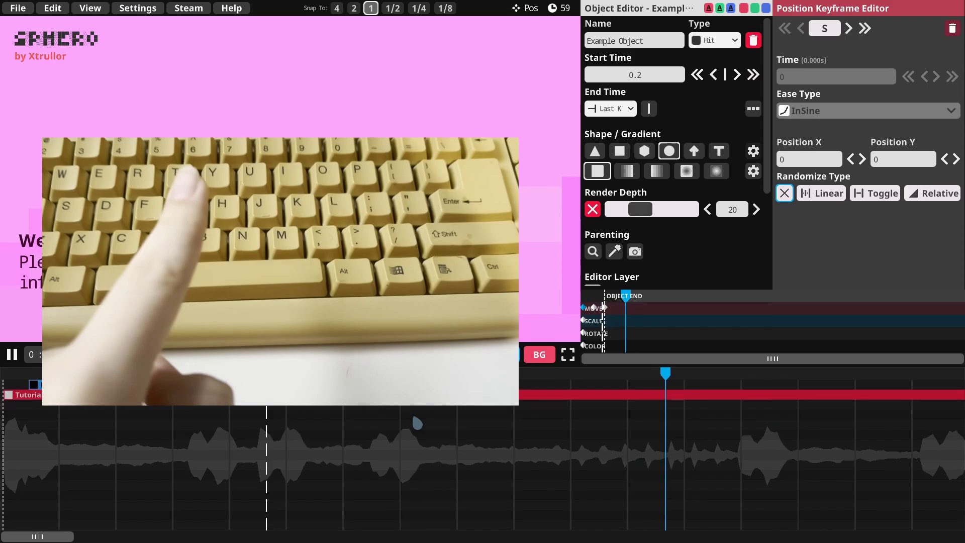
key("space")
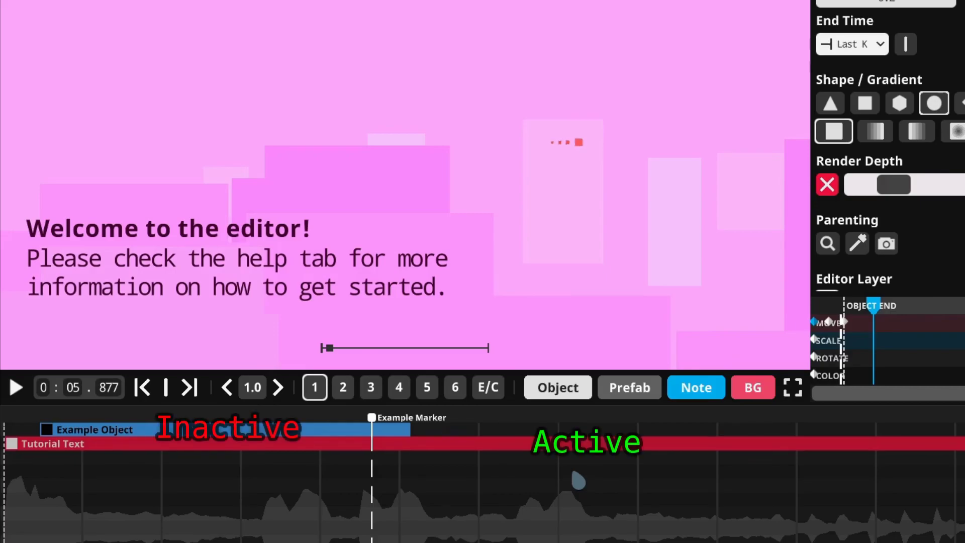
- Move the Example Object along the timeline to start at 2.14 s and play the level from just before it
left_click_drag(418, 424, 443, 416)
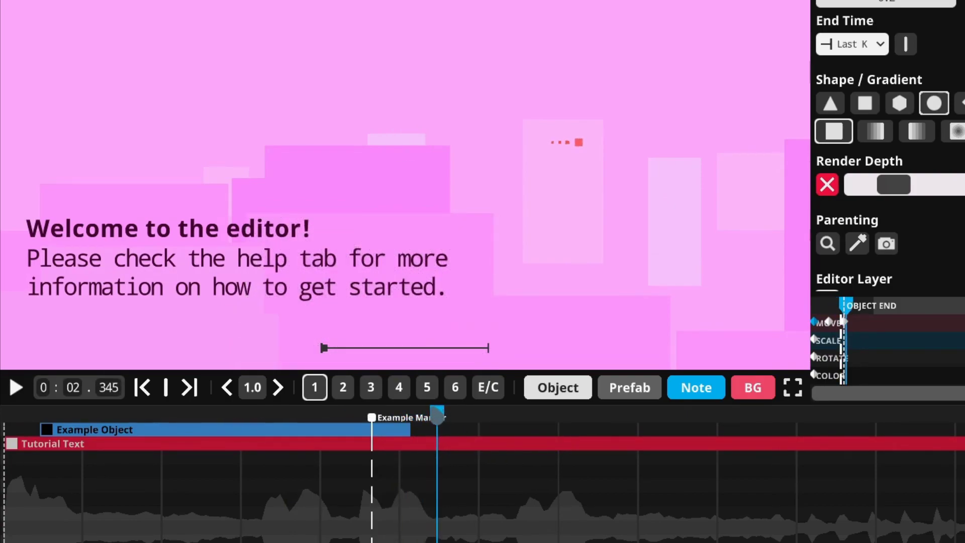
left_click_drag(365, 441, 688, 438)
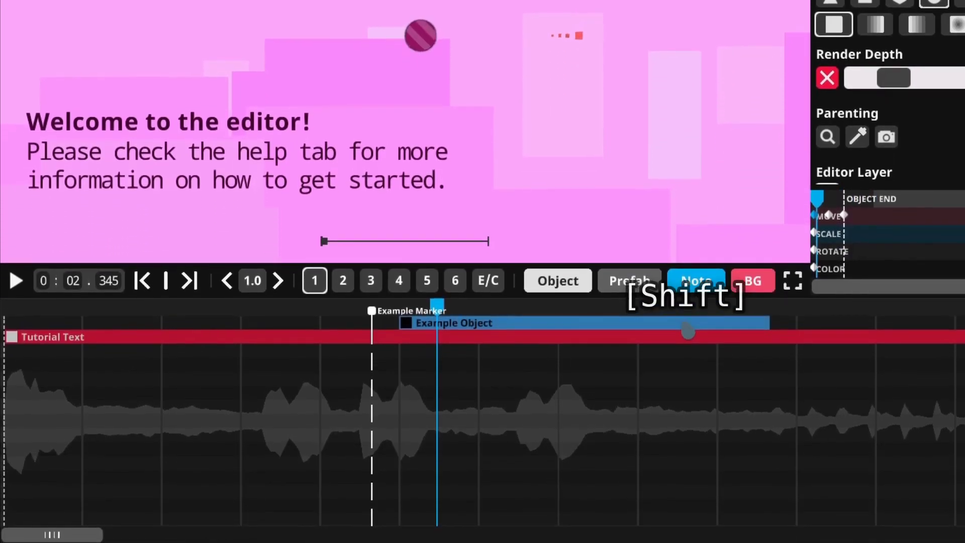
left_click_drag(688, 331, 664, 338)
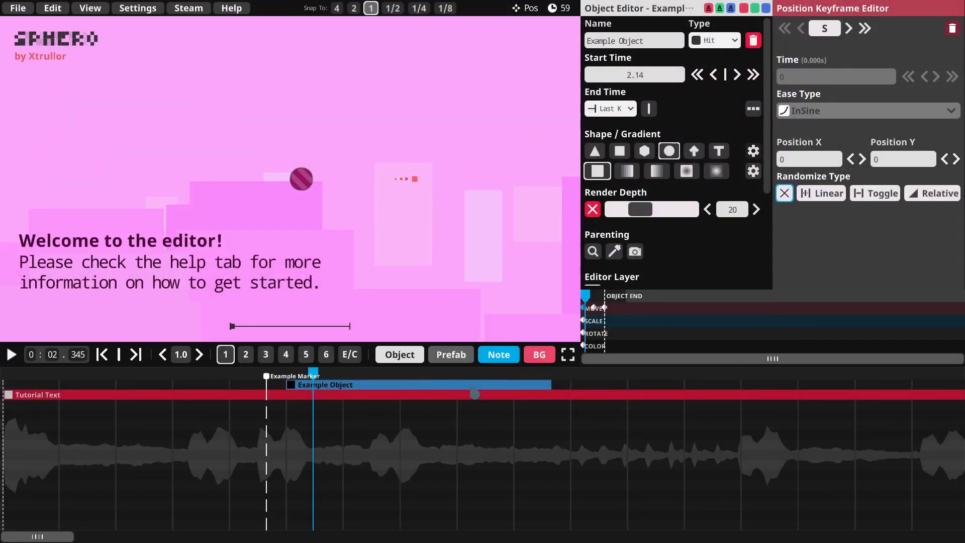
left_click_drag(313, 373, 281, 374)
key("space")
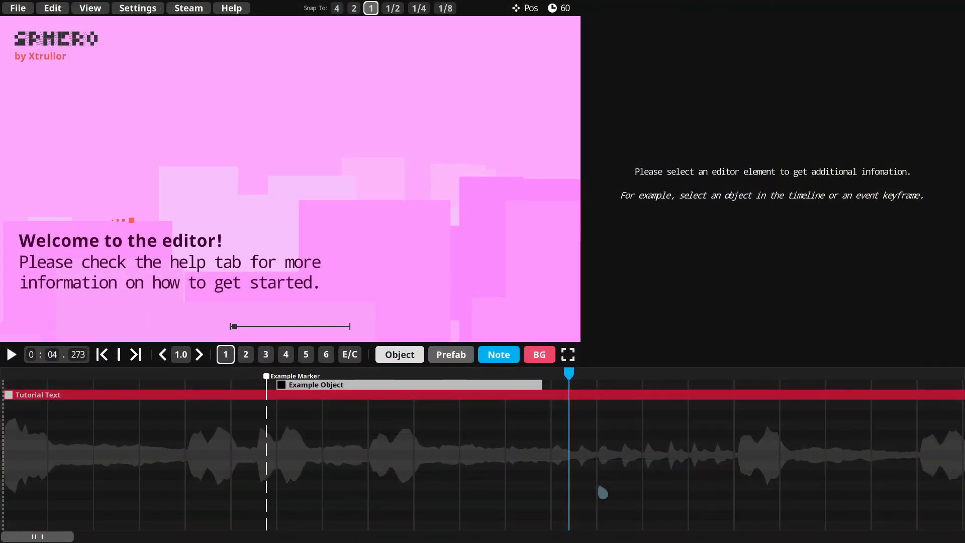
- Select the Example Object and move its first position keyframe after the start to 1.37 s
left_click(523, 385)
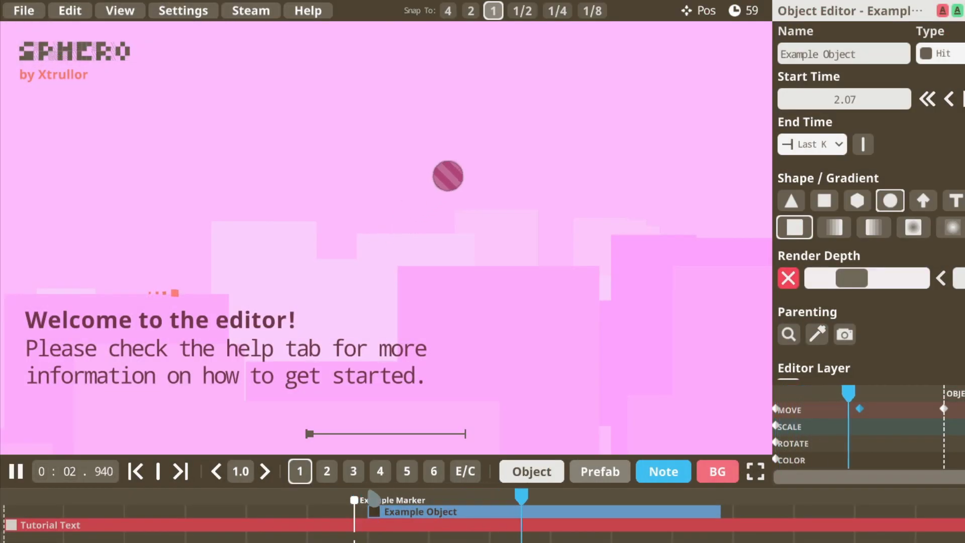
left_click(540, 509)
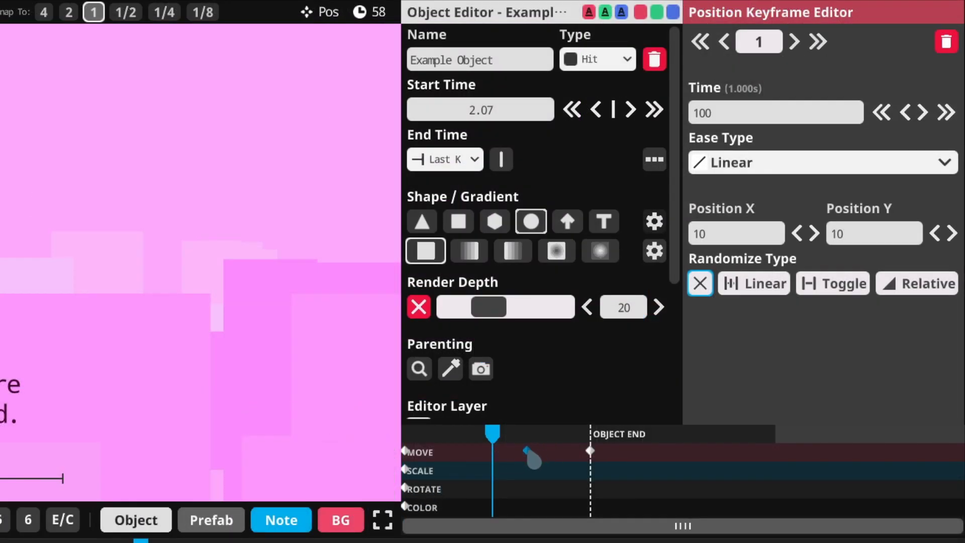
left_click_drag(513, 467, 547, 470)
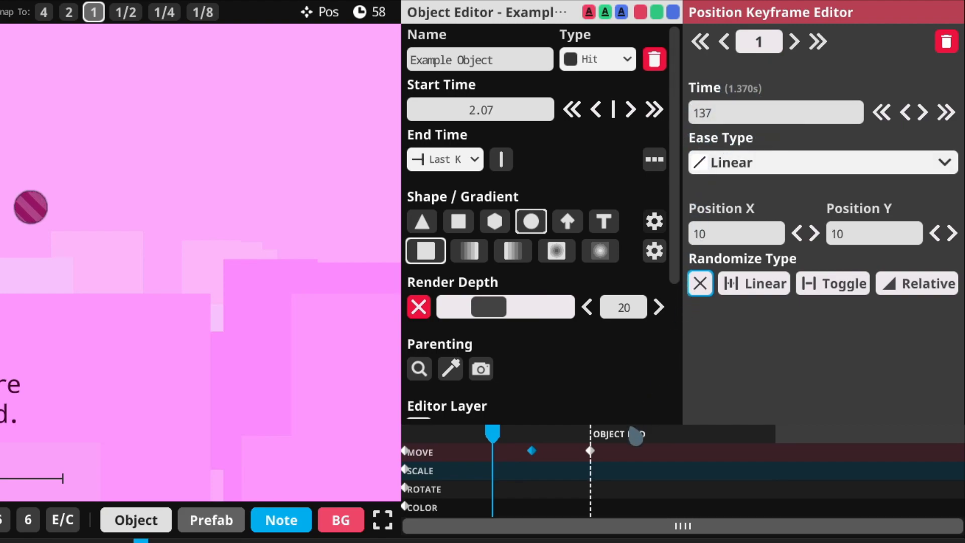
- Add a position keyframe at 2.66 s to the Example Object and delete the one at 2 s
right_click(653, 455)
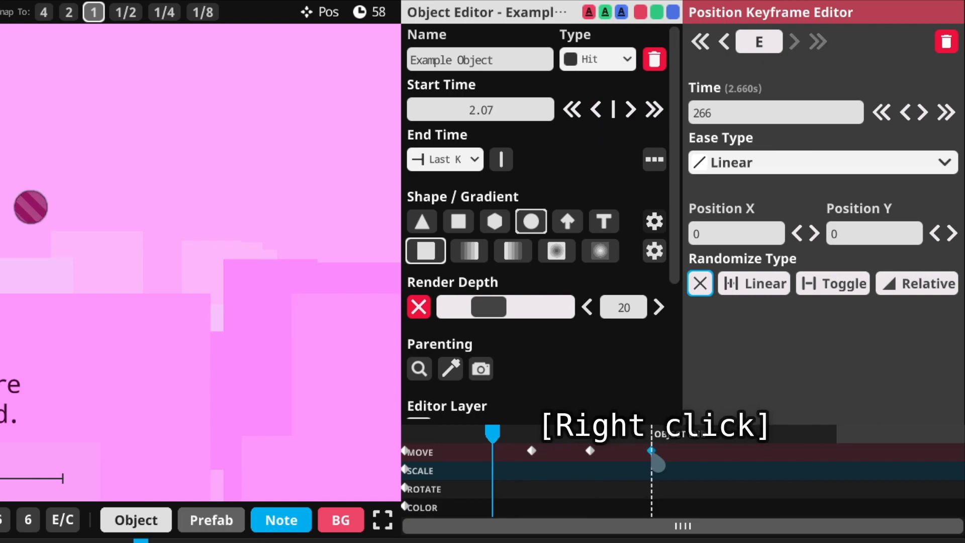
left_click(591, 452)
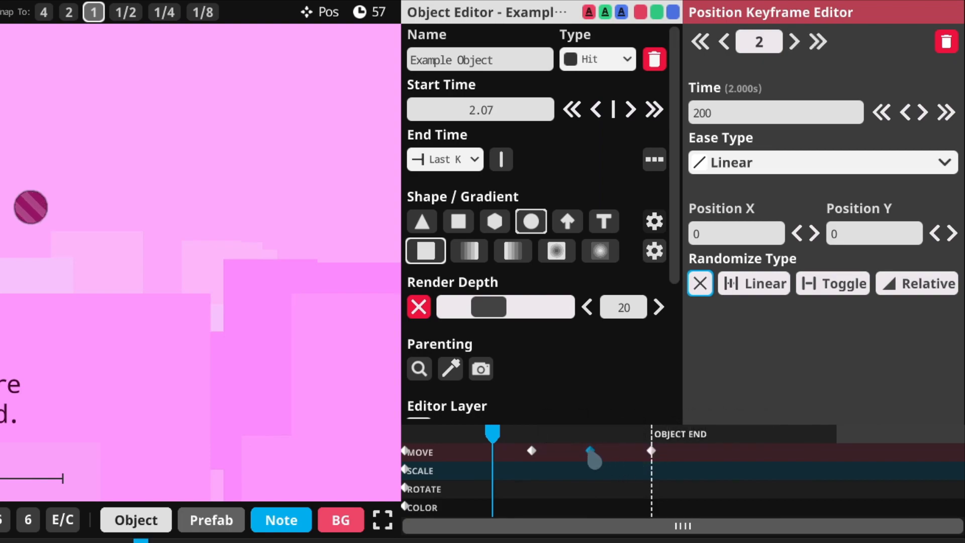
key("Delete")
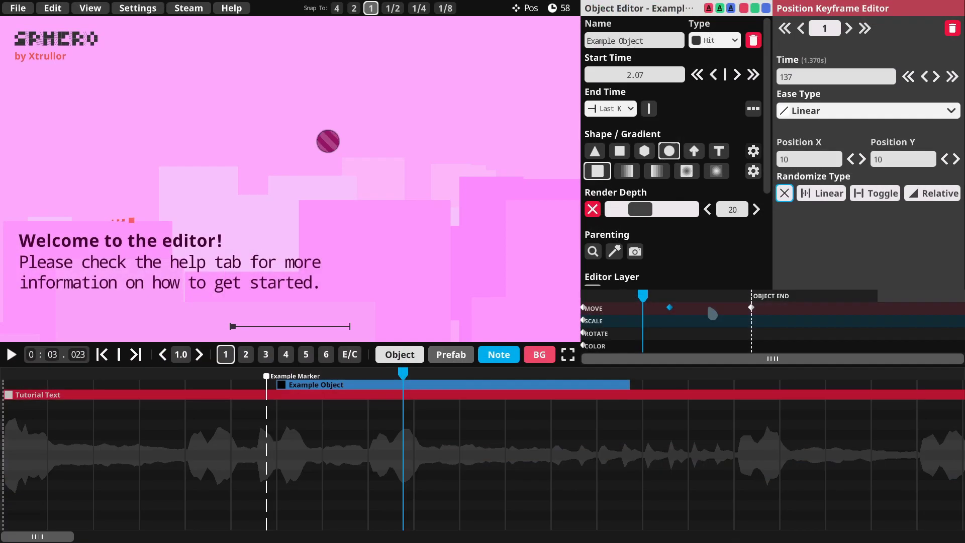
scroll(588, 446, "down", 2)
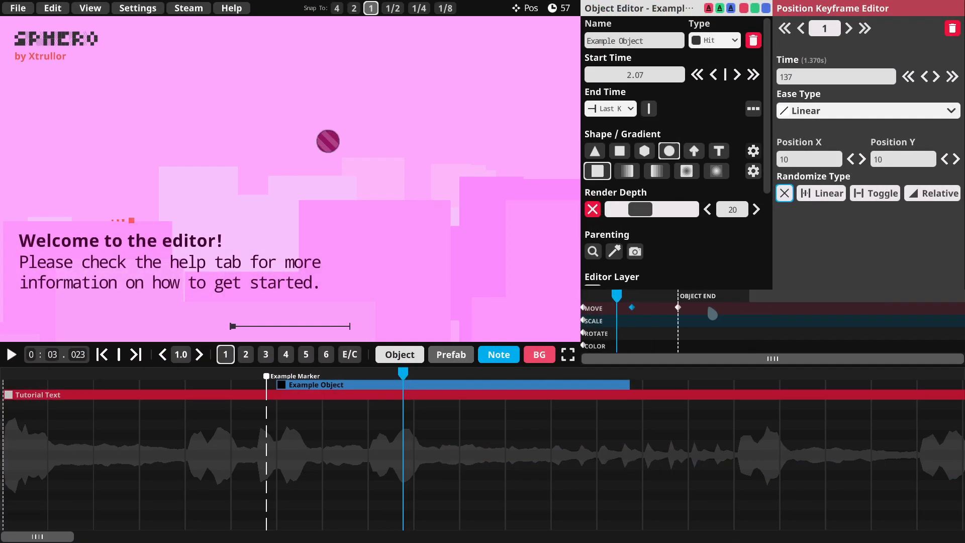
- Add a position keyframe at 0.95 s to the Example Object, placing it at about X 25.79, Y 16.39
scroll(709, 309, "up", 2)
scroll(417, 454, "down", 1)
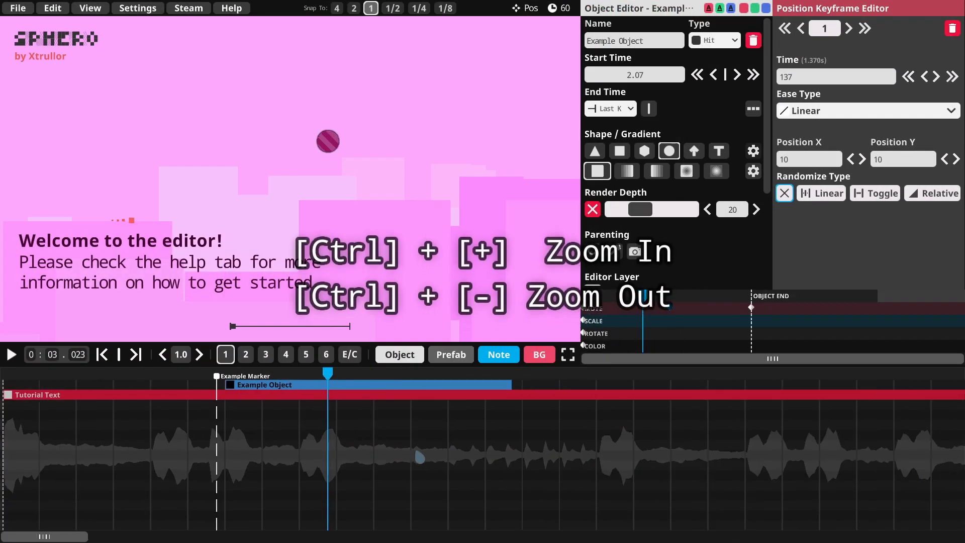
scroll(420, 457, "up", 1)
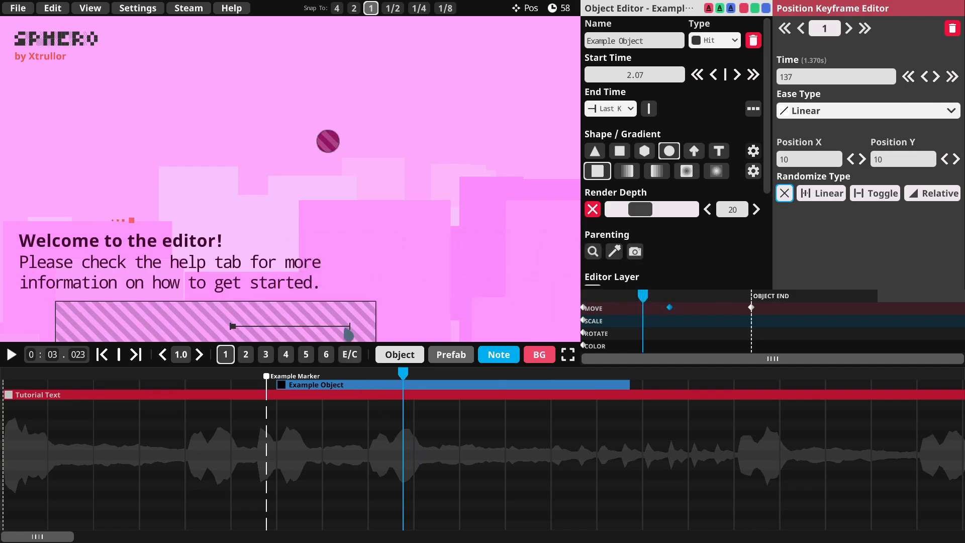
key("ctrl+z")
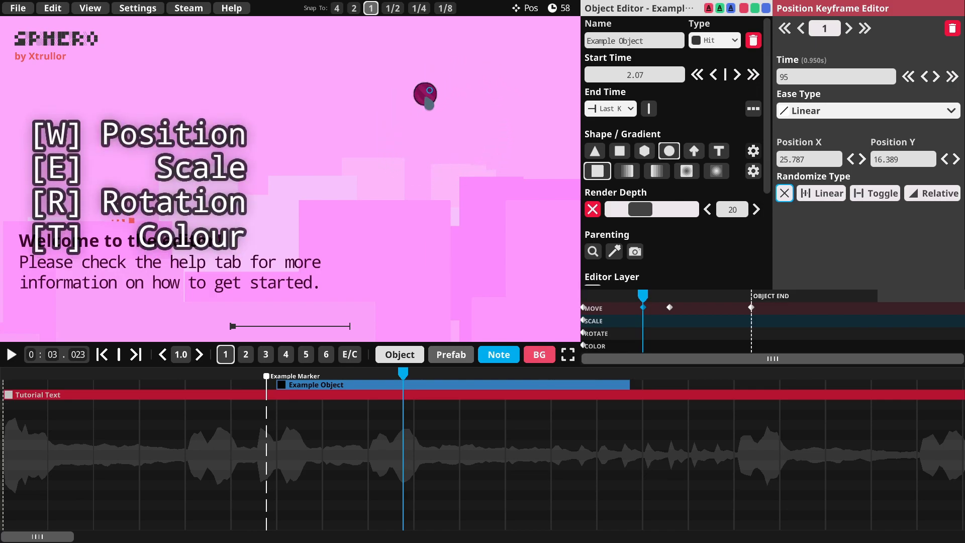
- Add scale, rotation and color keyframes at 0.95 s to the Example Object, with scale about 19.13 by -11.09 and rotation about -26.99
key("e")
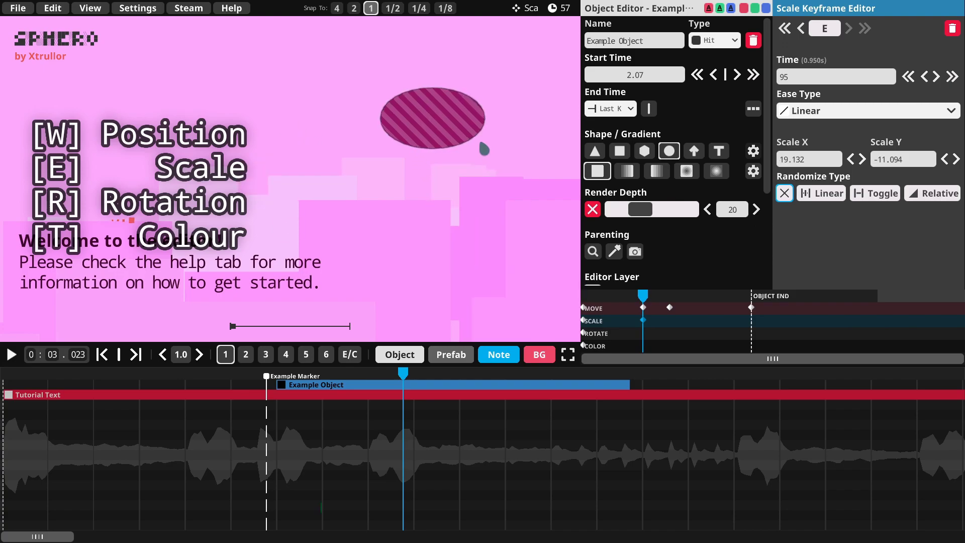
key("r")
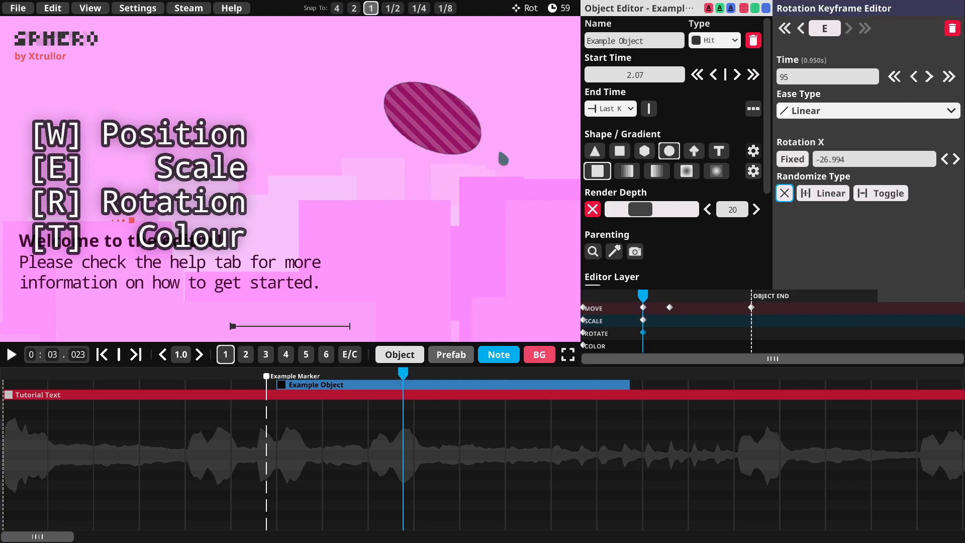
key("t")
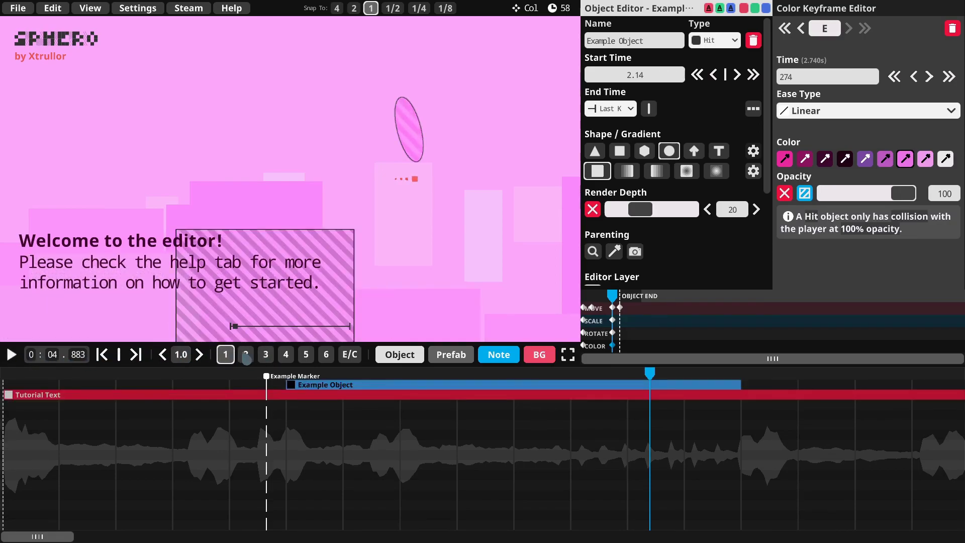
- Select the small pink square at the center of the level preview and scale it up into a large, nearly square block
mouse_move(400, 356)
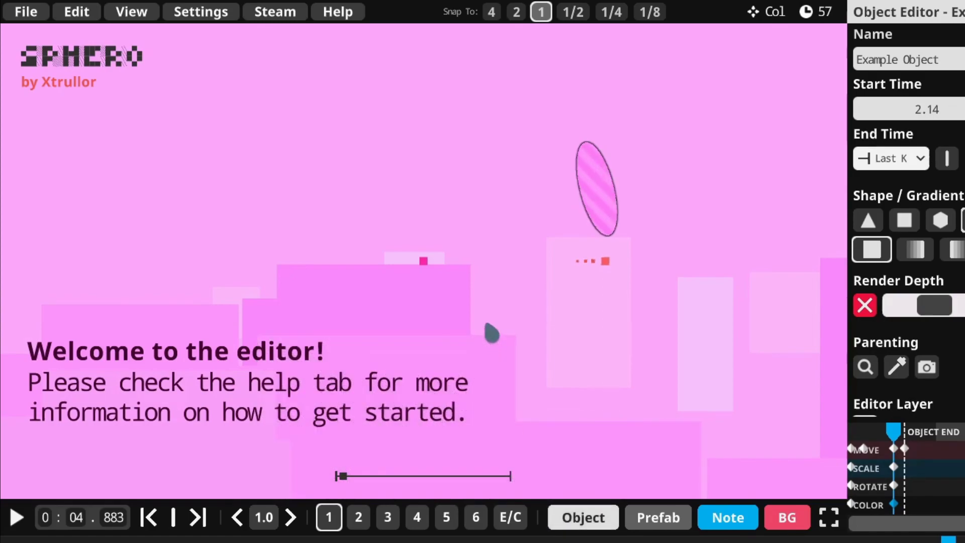
key("e")
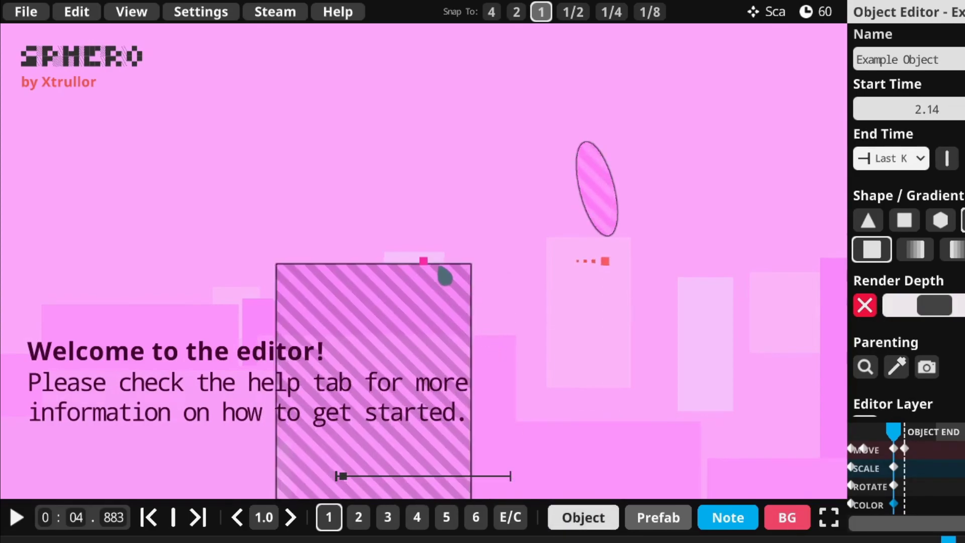
left_click(431, 272)
left_click_drag(431, 273, 508, 341)
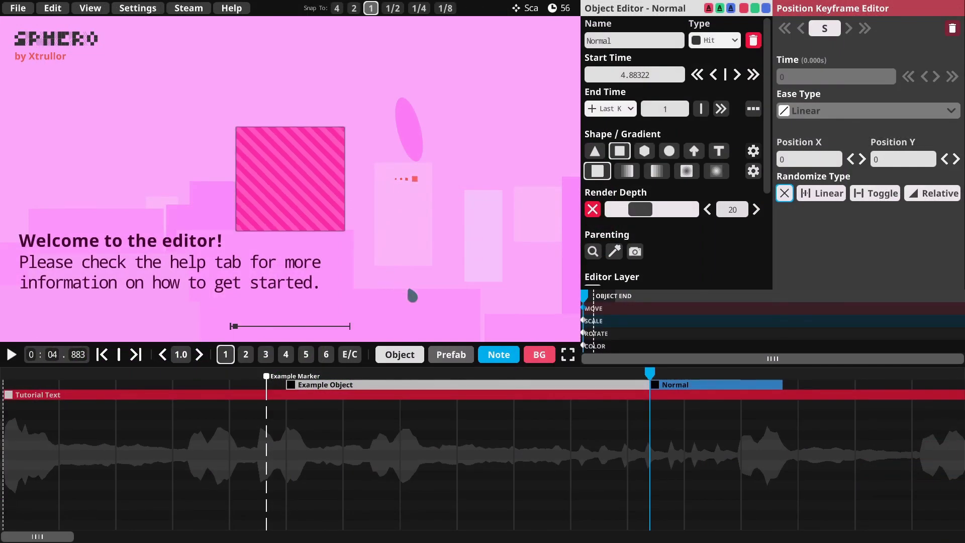
- Delete the Tutorial Text object from the timeline and save the level
left_click(428, 400)
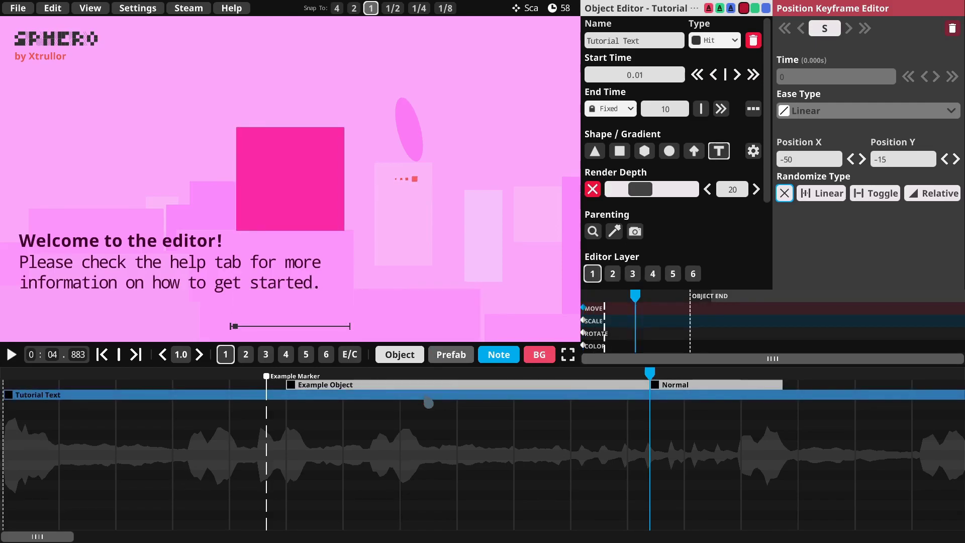
key("Delete")
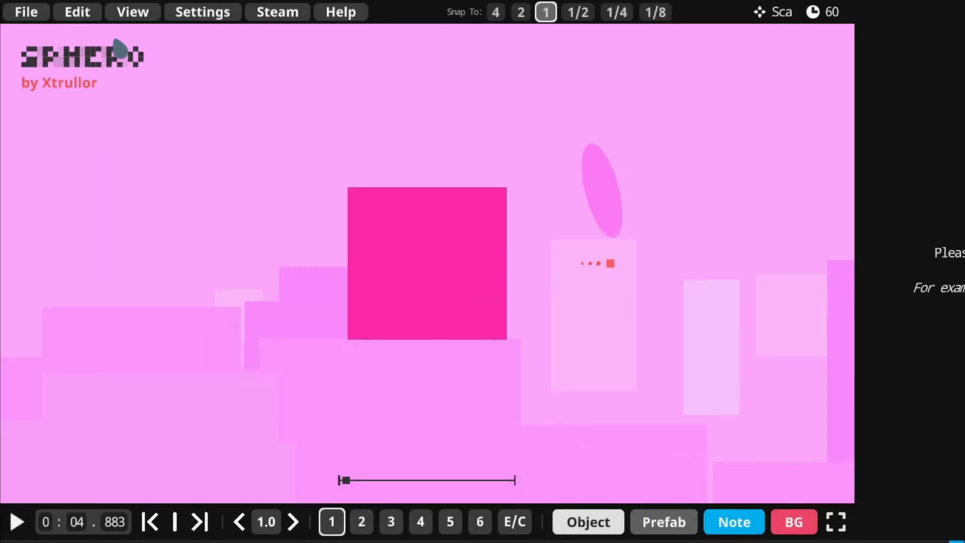
left_click(26, 11)
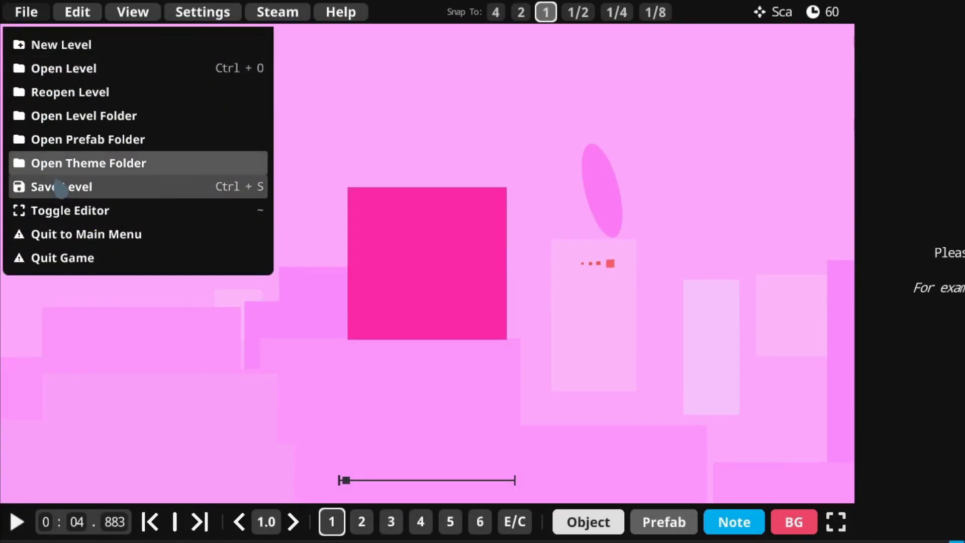
left_click(68, 188)
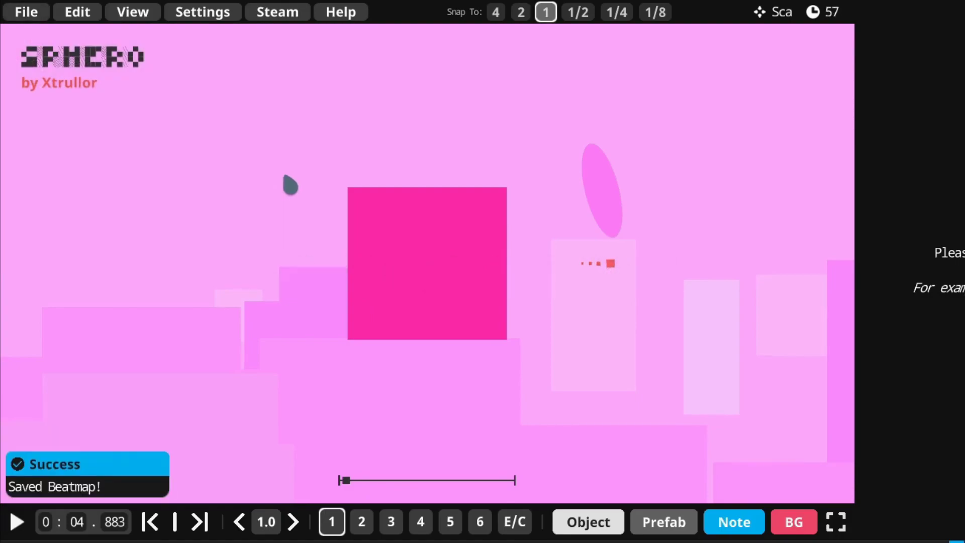
- View the list of editor key shortcuts in the help resources and close it
left_click(349, 16)
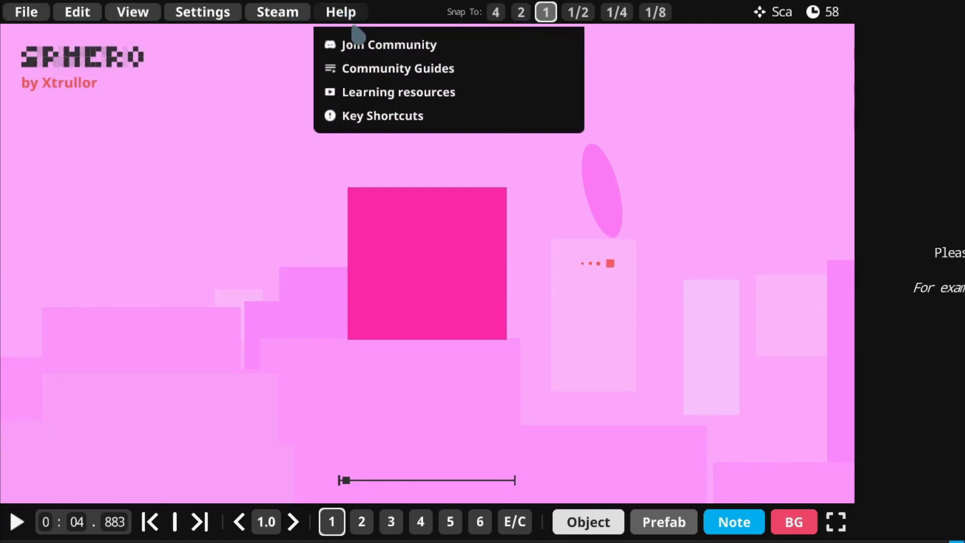
left_click(372, 116)
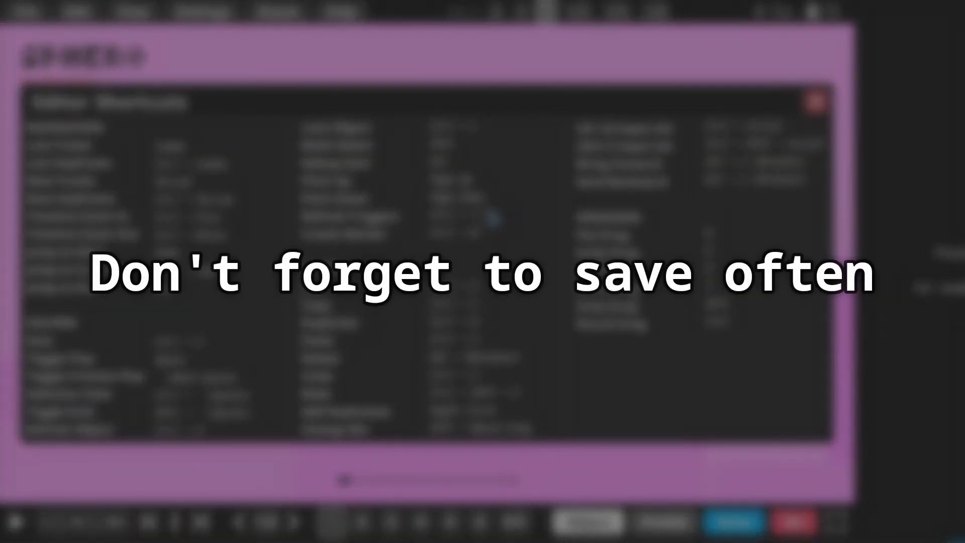
key("Escape")
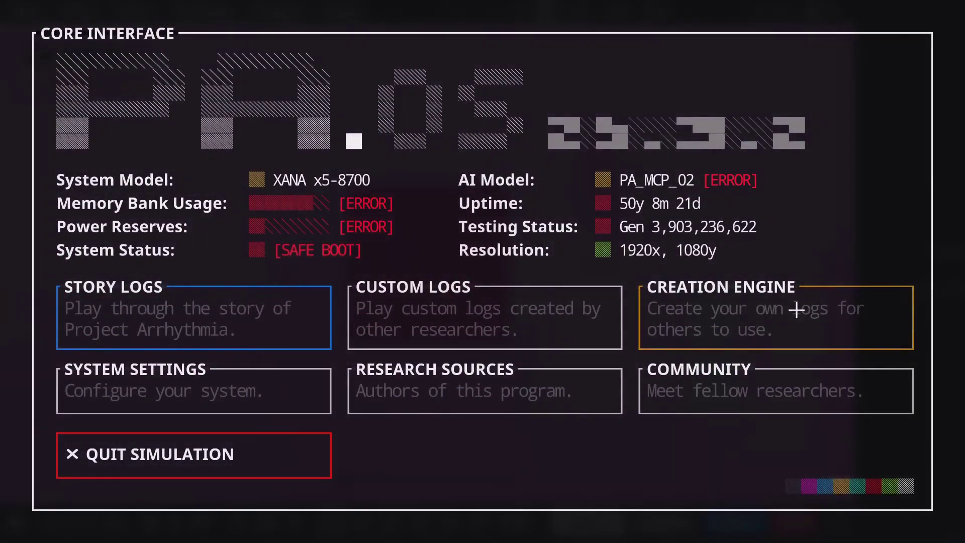
- Enter the Creation Engine from the main interface and bring up the list of saved levels to open
left_click(796, 309)
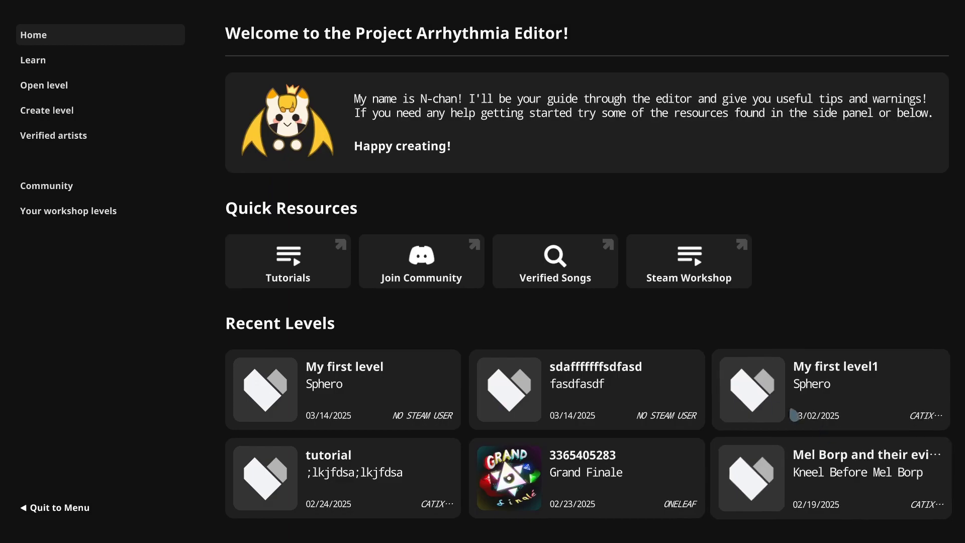
left_click(56, 92)
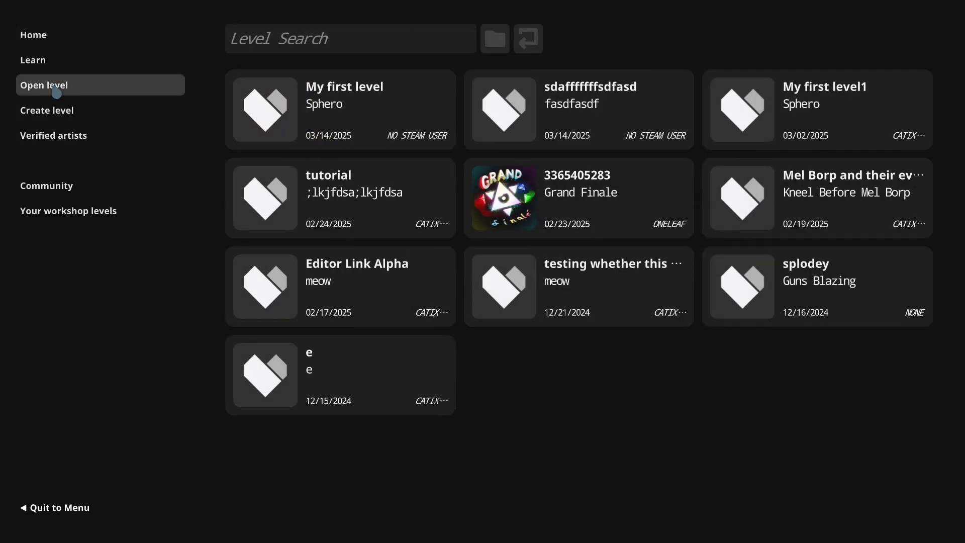